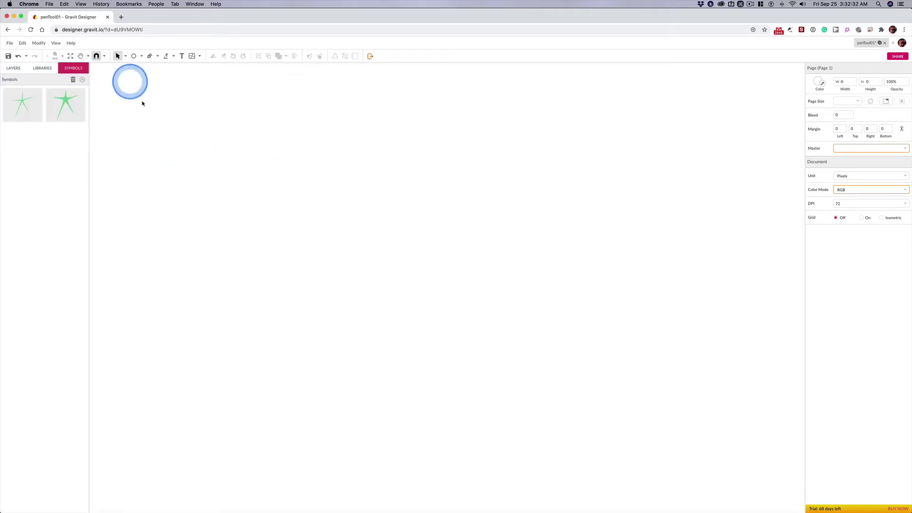
- Show the Layers panel and review the Pen flyout's Bezigon and Freehand modes
click(14, 68)
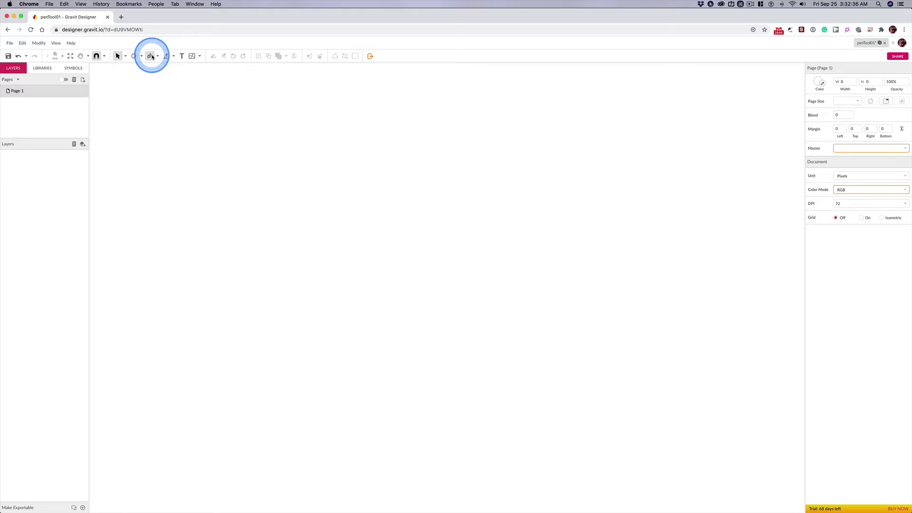
drag(152, 57, 174, 77)
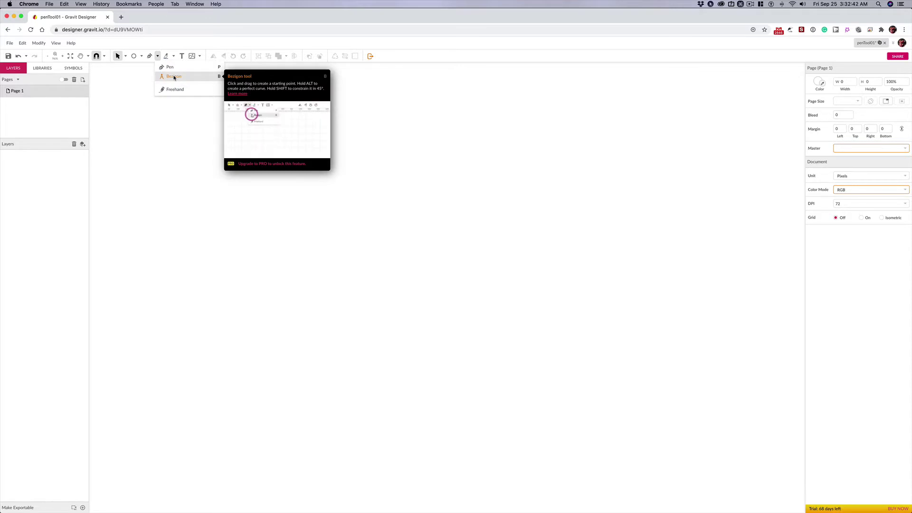
click(174, 77)
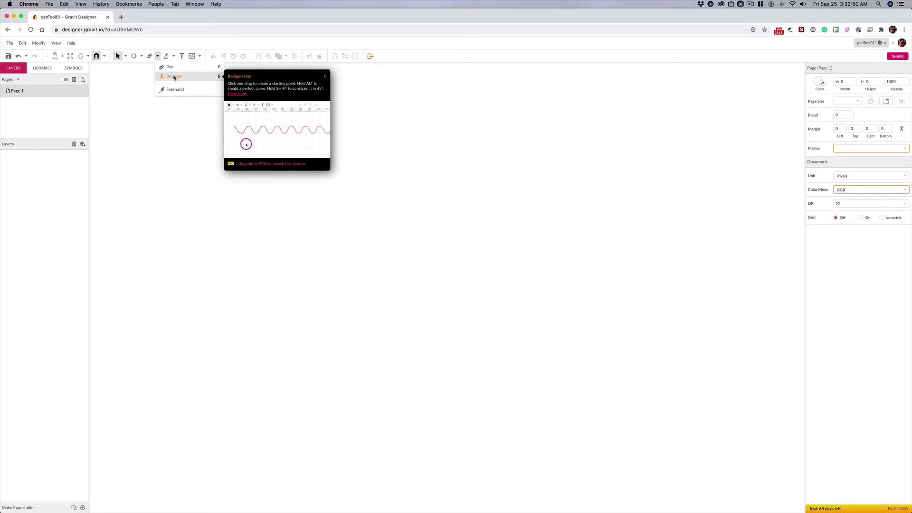
click(173, 77)
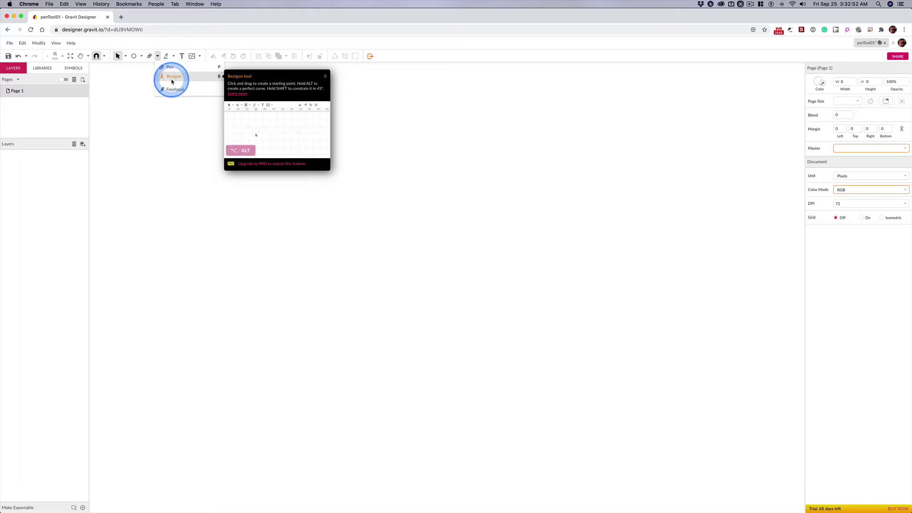
click(175, 96)
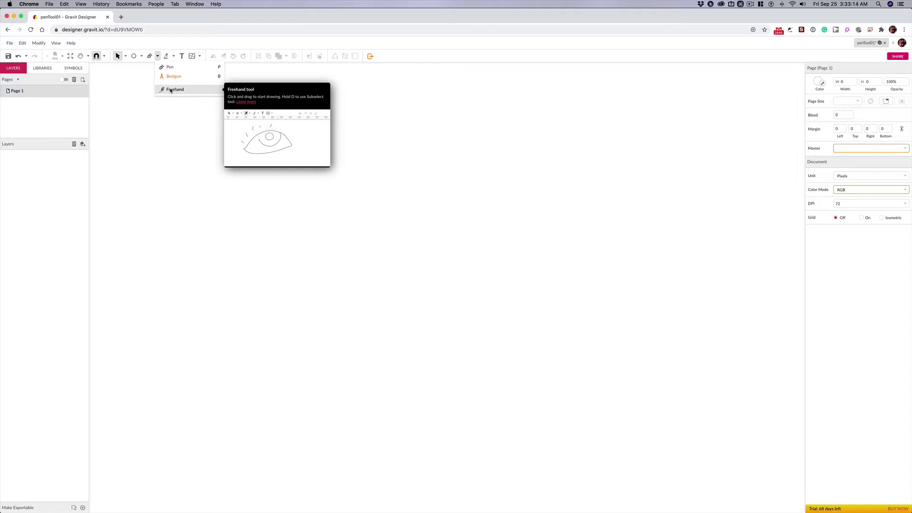
mouse_move(170, 91)
mouse_down()
mouse_move(161, 142)
mouse_move(167, 68)
mouse_up()
- With the Pen tool, drag five smooth anchors around the canvas and close the path smoothly at its start
click(167, 68)
click(167, 68)
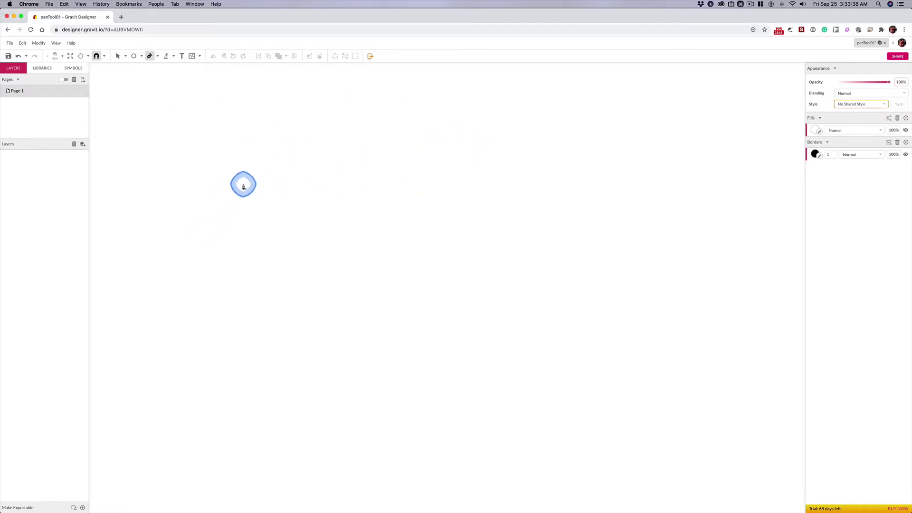
drag(243, 184, 283, 155)
drag(403, 143, 445, 180)
drag(578, 284, 568, 415)
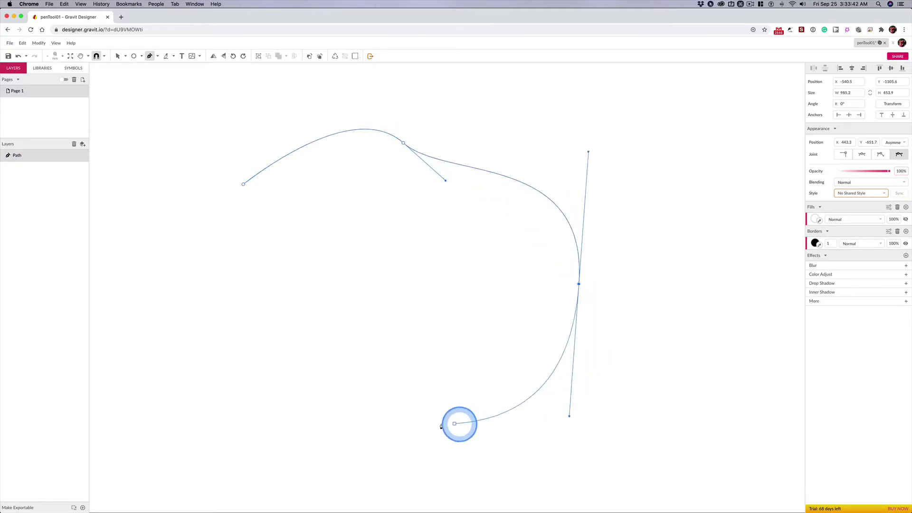
drag(419, 421, 335, 389)
drag(252, 323, 249, 212)
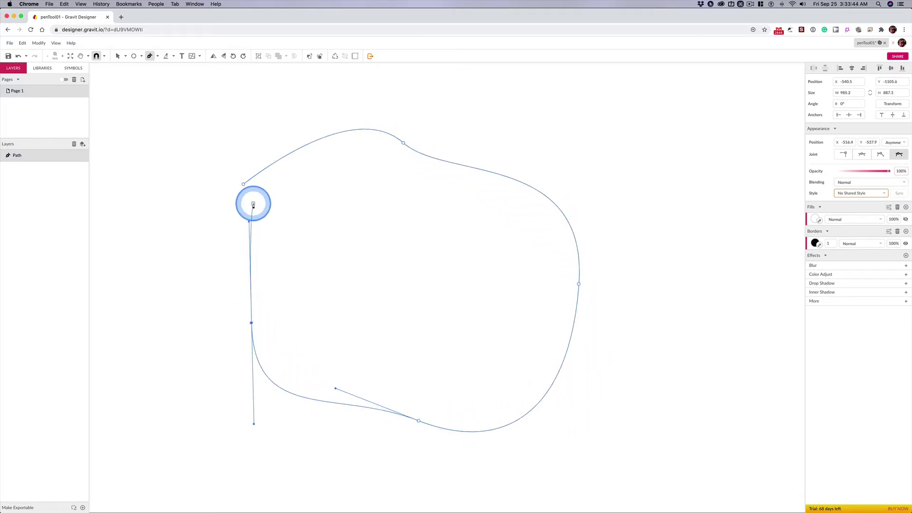
click(243, 186)
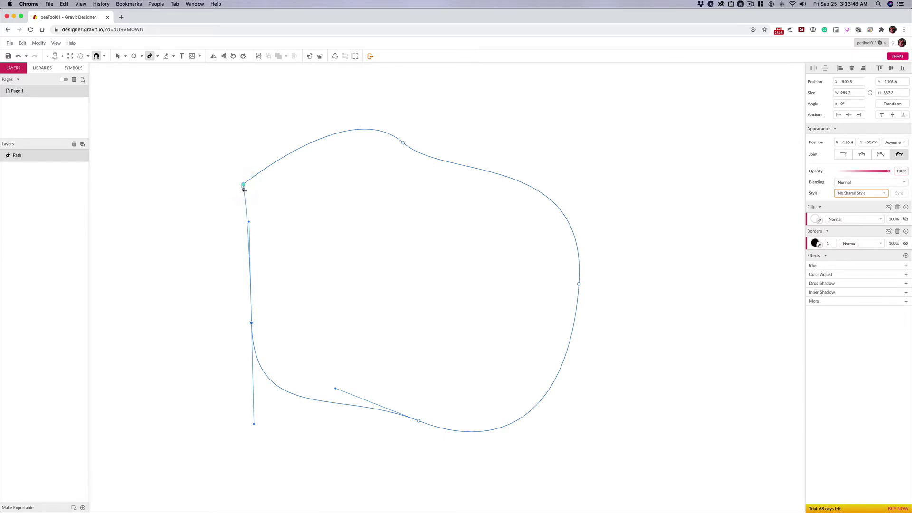
drag(243, 186, 258, 155)
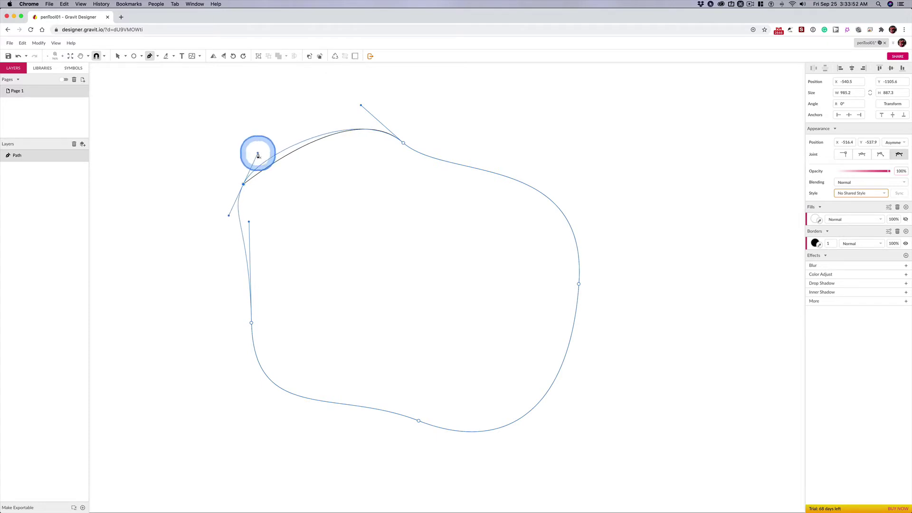
- Move the blob up and to the right, then enter point editing on it
click(150, 56)
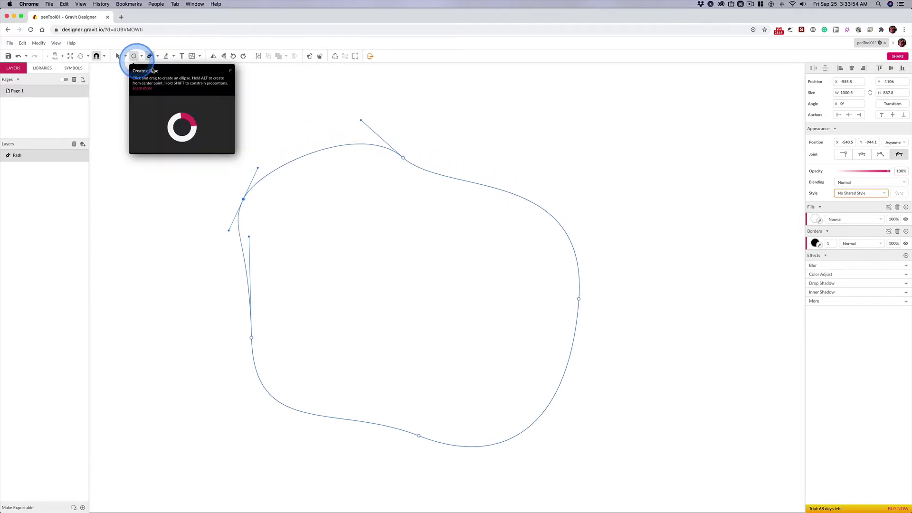
click(118, 57)
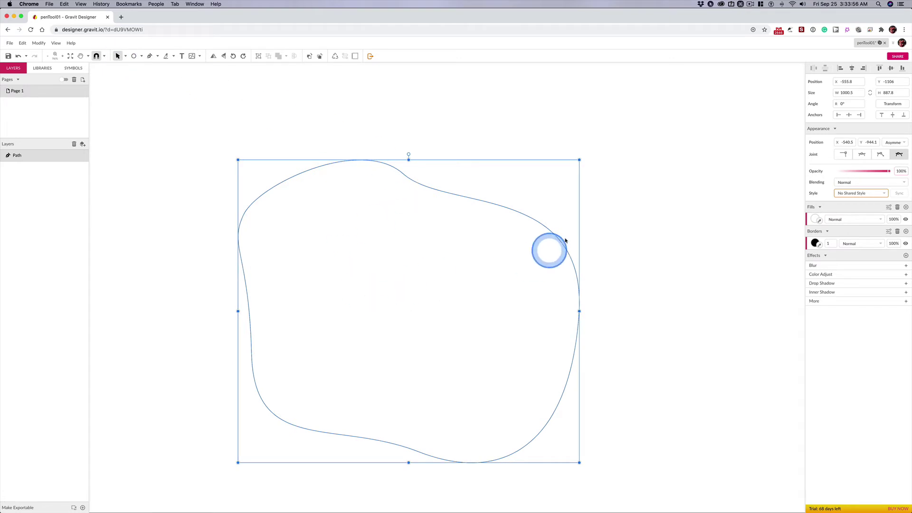
drag(419, 293, 453, 257)
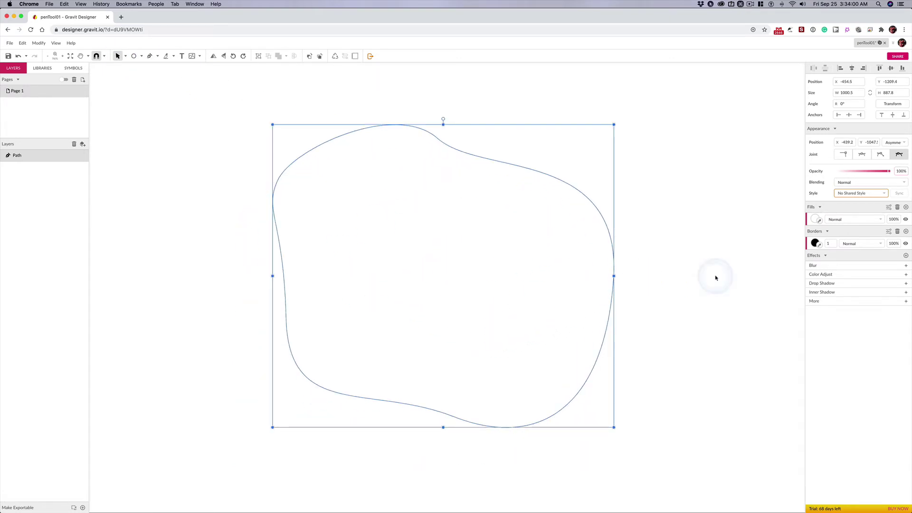
click(360, 215)
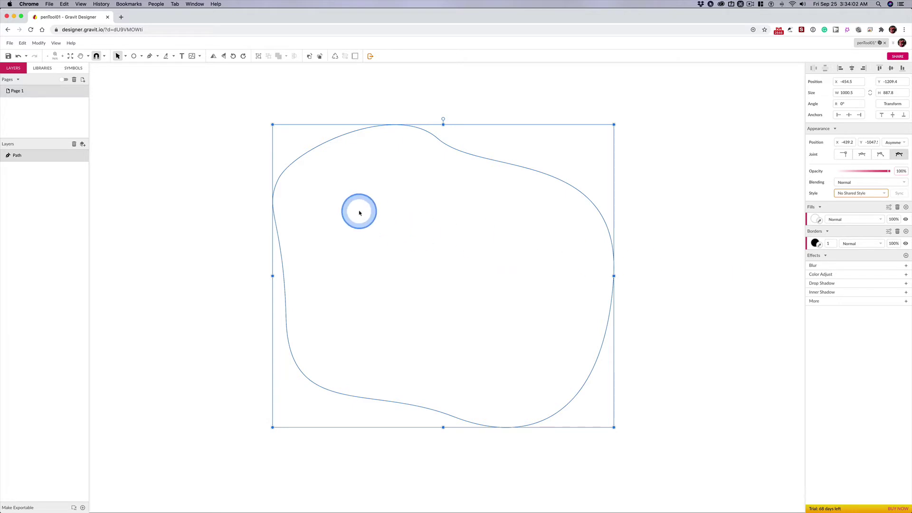
double_click(359, 213)
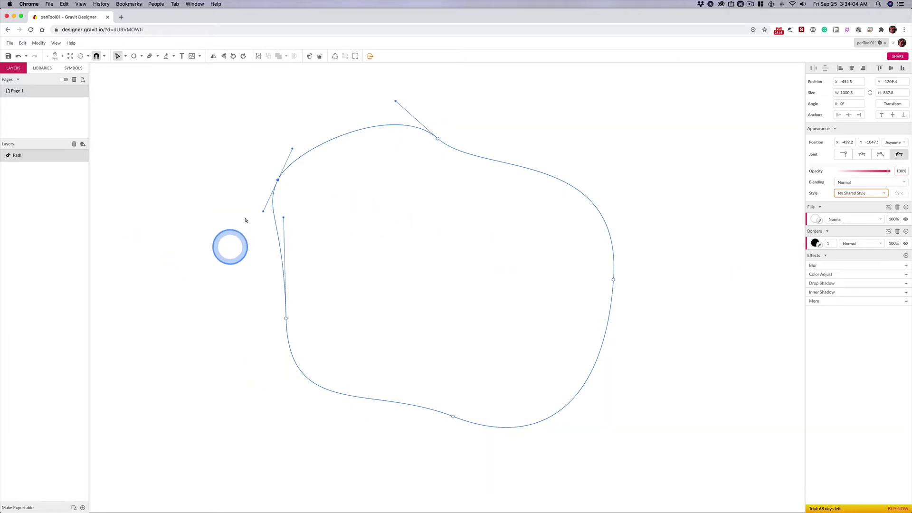
- Pull the upper-left anchor outward, push the left anchor inward, and drop the bottom anchor lower
click(270, 182)
drag(271, 182, 247, 166)
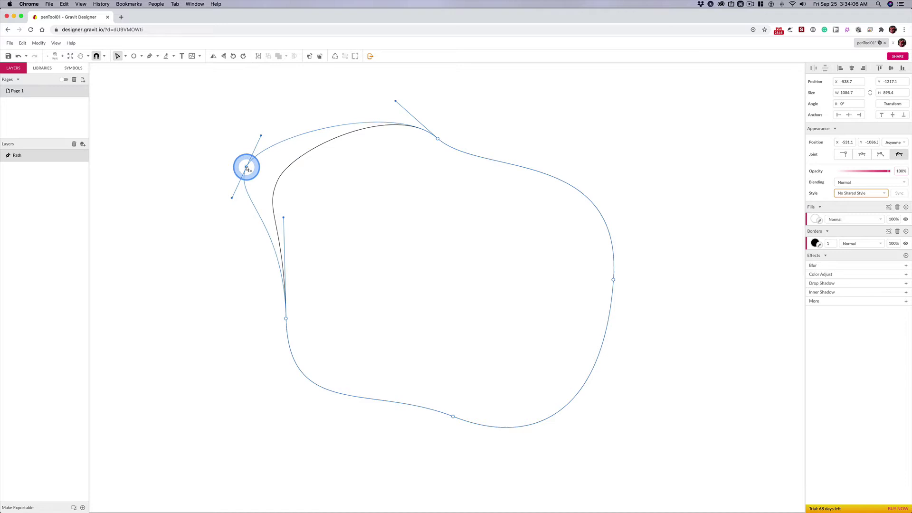
click(300, 326)
drag(299, 328, 328, 293)
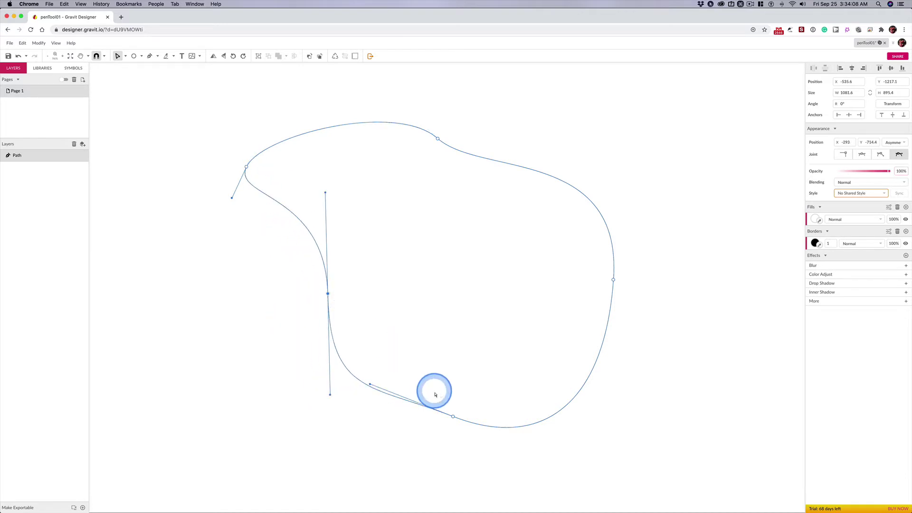
click(453, 417)
drag(453, 417, 453, 441)
- Raise the right anchor outward, then pull the top anchor down into a dip with its handle rightward
click(614, 279)
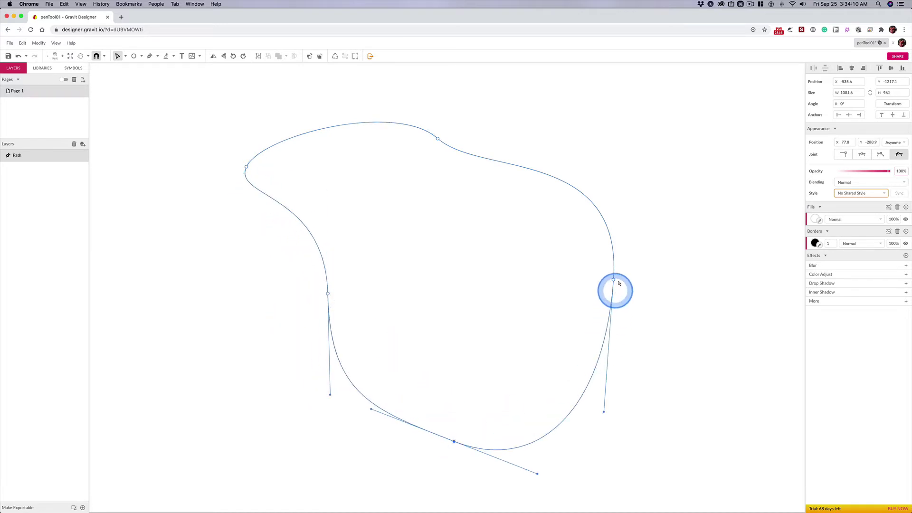
drag(618, 277, 630, 257)
drag(437, 138, 443, 187)
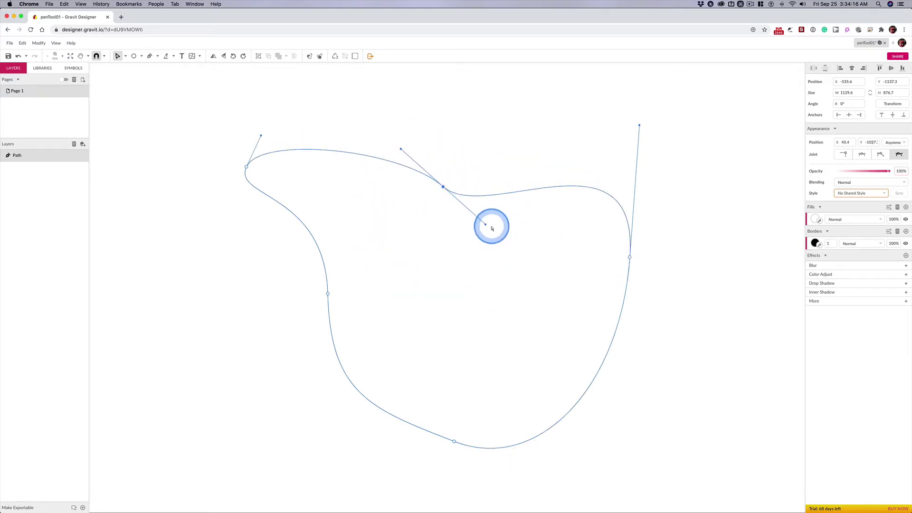
drag(485, 224, 543, 245)
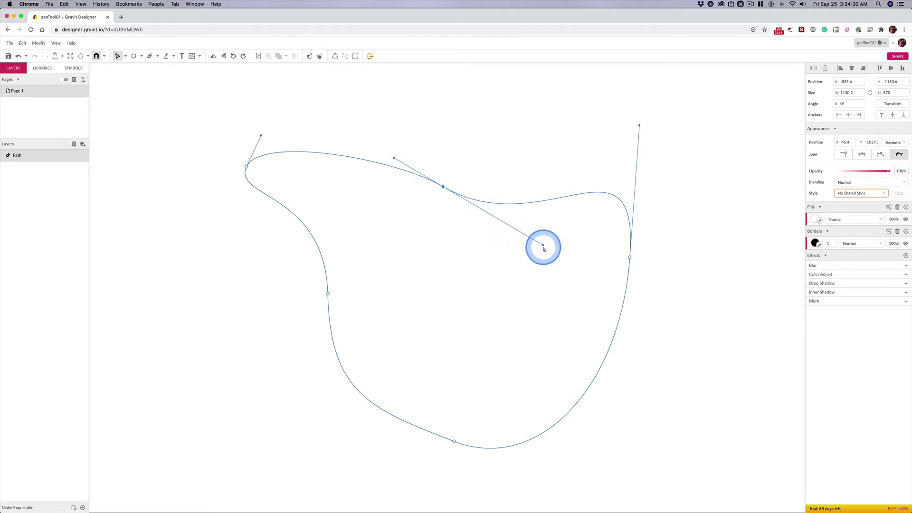
- Reshape the right curve, raise the bottom anchor and stretch its handle, and swing the left anchor's handle
drag(639, 126, 607, 105)
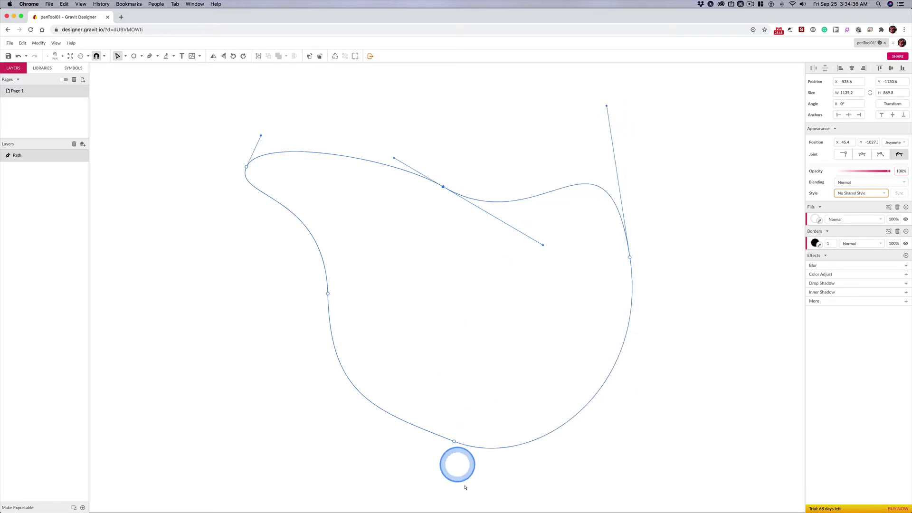
drag(454, 441, 461, 420)
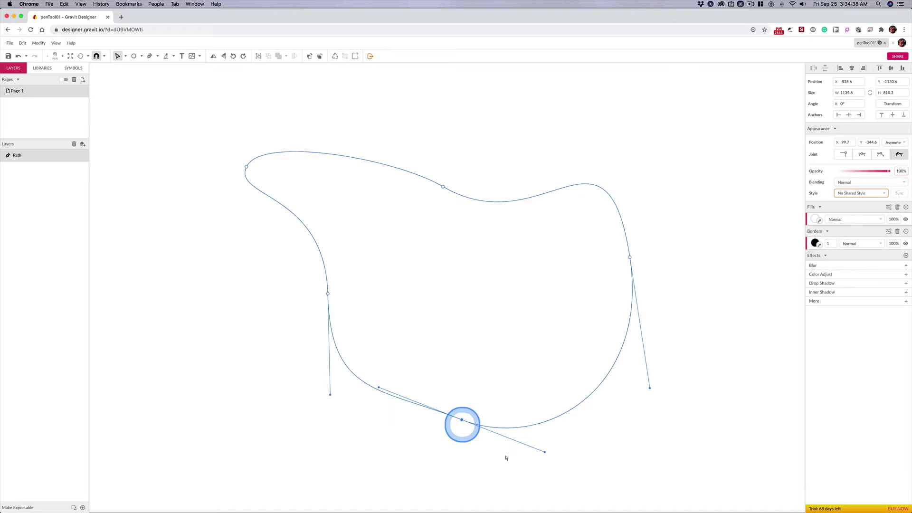
drag(545, 451, 572, 439)
drag(379, 398, 379, 398)
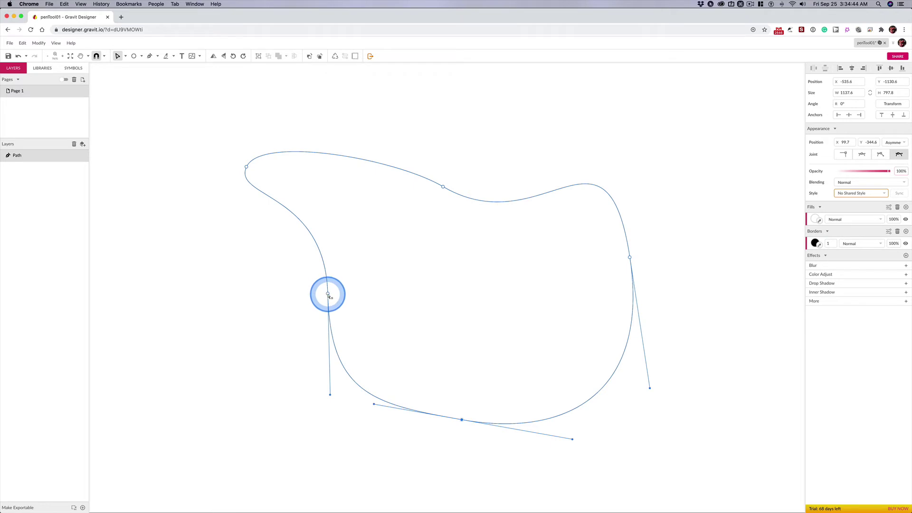
drag(328, 294, 330, 287)
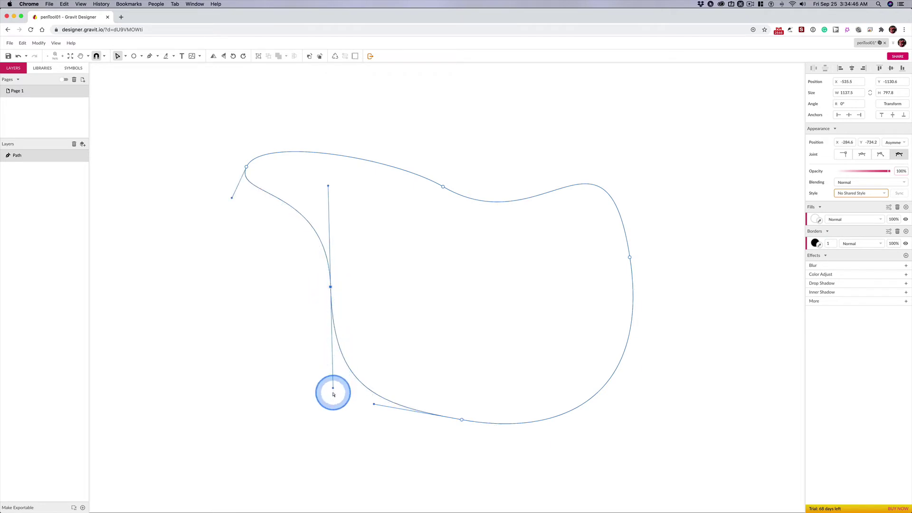
drag(333, 395, 297, 397)
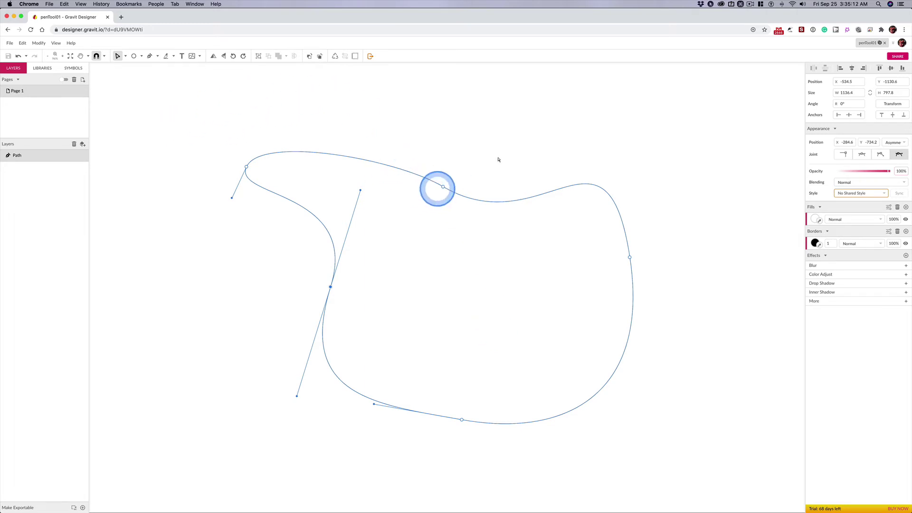
- Set the blob's Fill to pure red #FF0000 and its Border width to 0
click(816, 219)
click(884, 243)
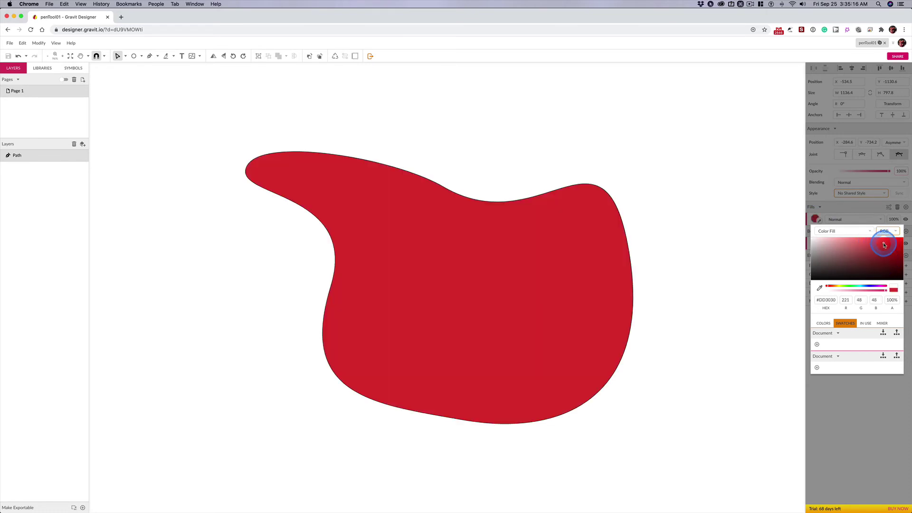
drag(898, 245, 908, 237)
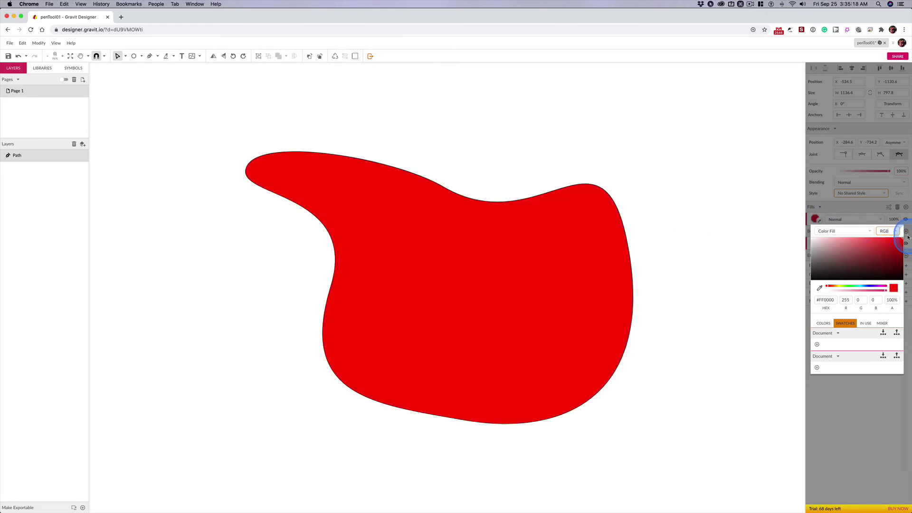
click(765, 279)
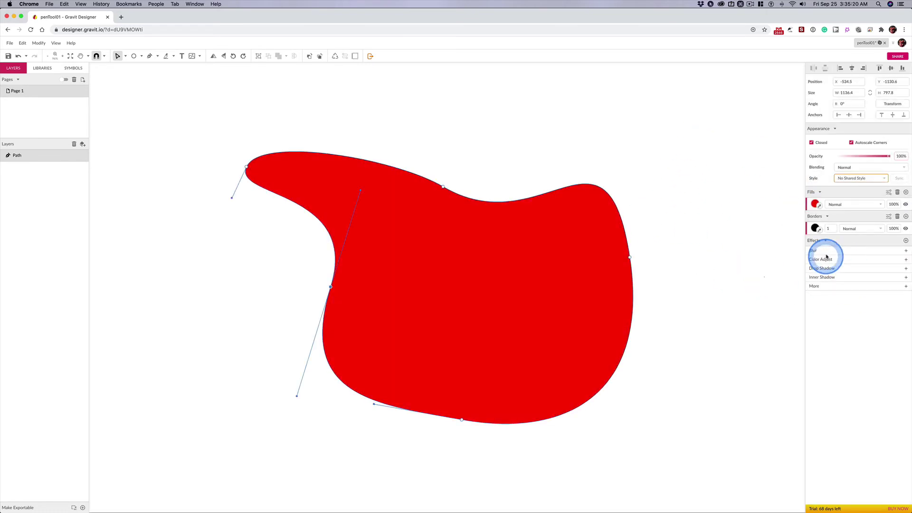
click(831, 228)
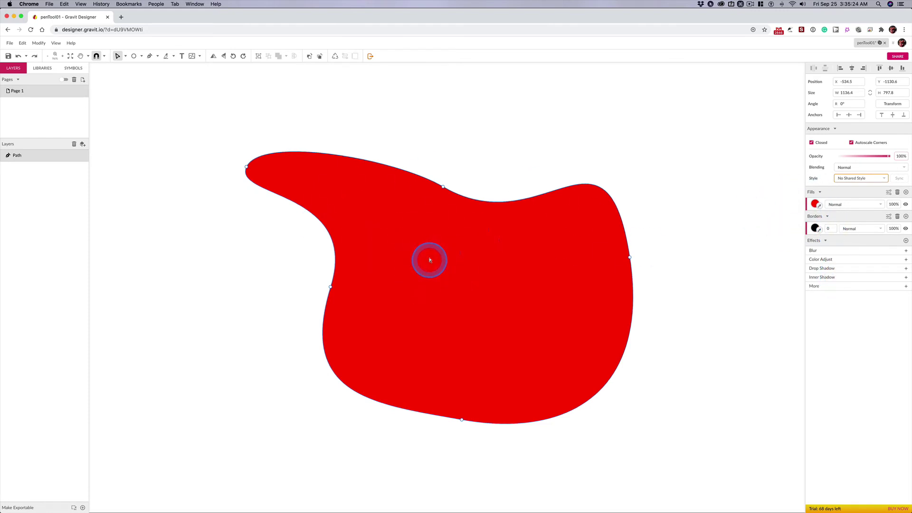
- Drag the top-left anchor left, the lower-left anchor right, and the top-middle anchor down
click(246, 167)
drag(246, 167, 233, 163)
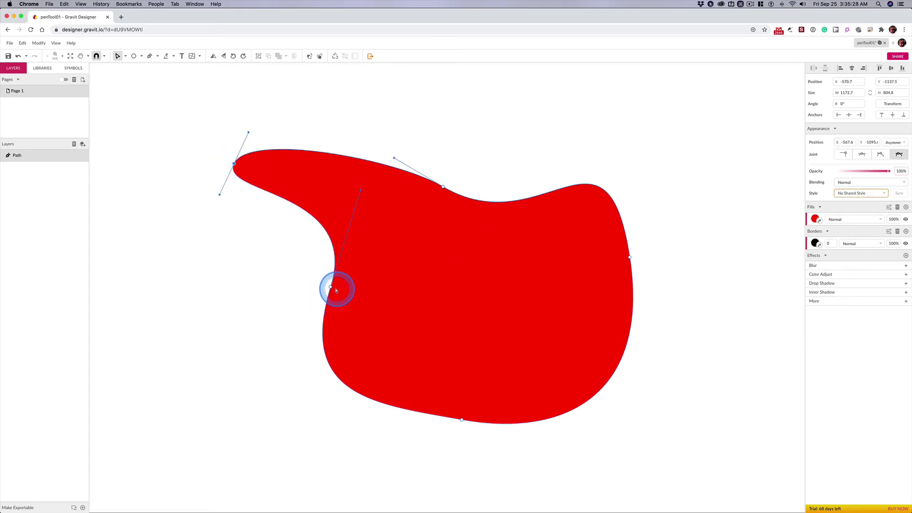
drag(331, 287, 363, 286)
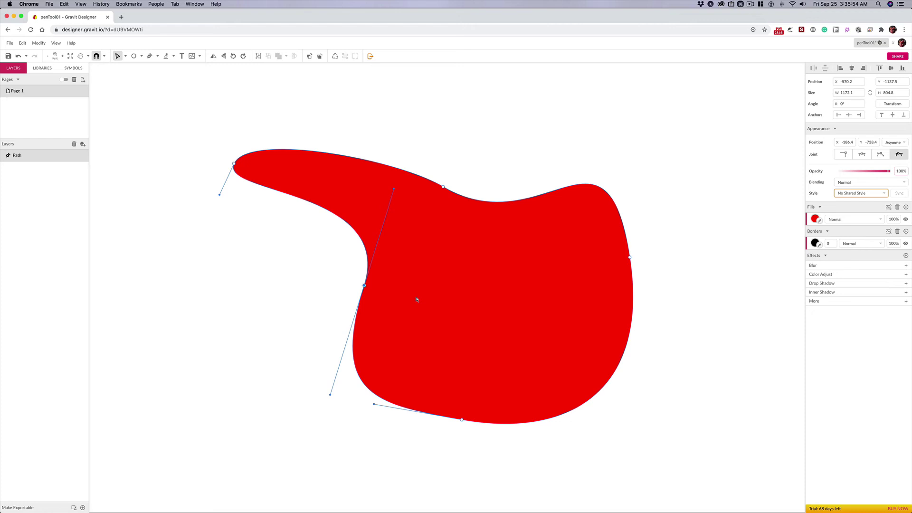
click(429, 291)
click(621, 252)
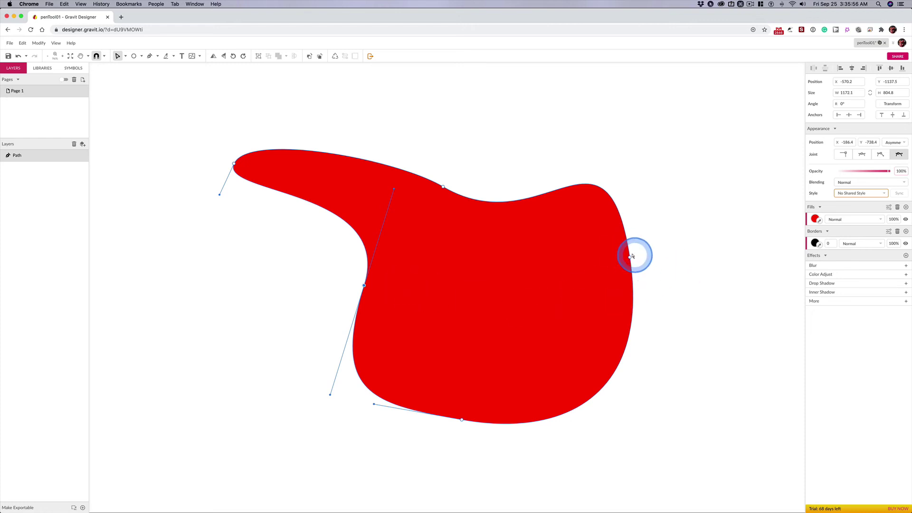
click(442, 187)
drag(443, 187, 429, 210)
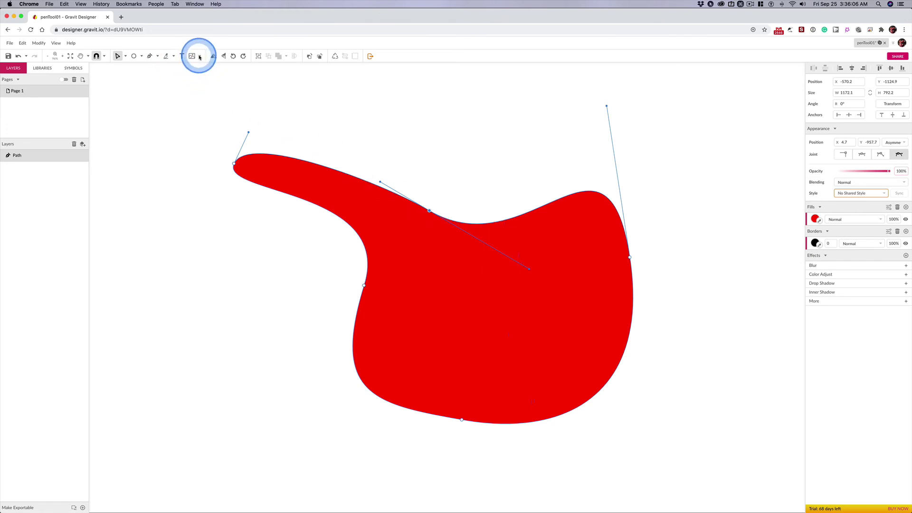
- Choose Knife from the toolbar's shaping dropdown after reviewing the image and freehand options
click(200, 56)
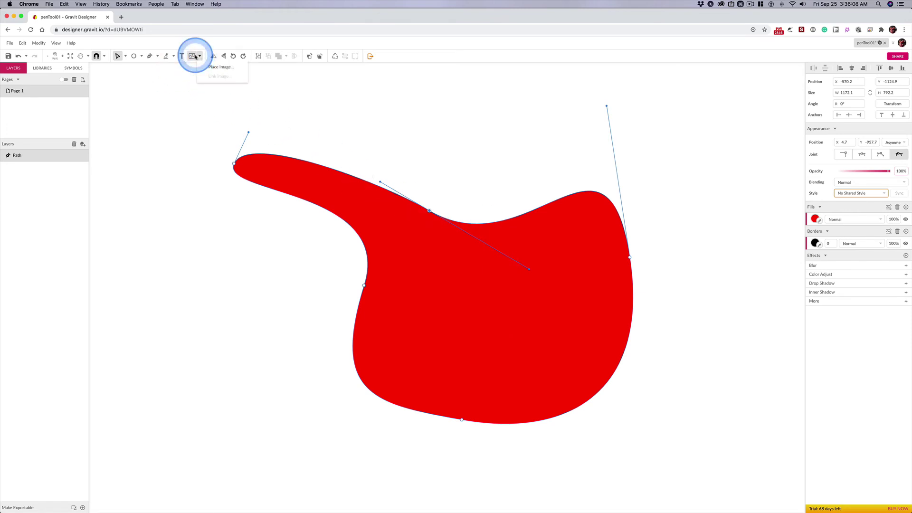
click(173, 56)
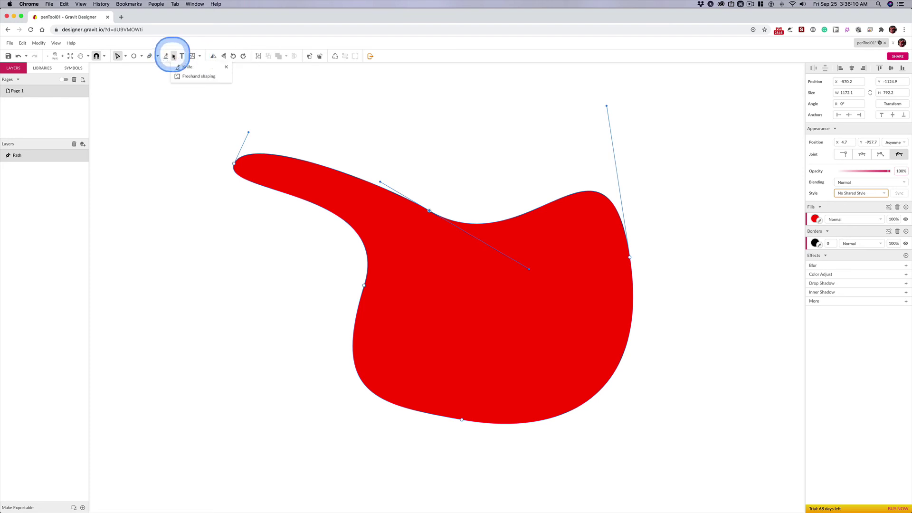
click(188, 76)
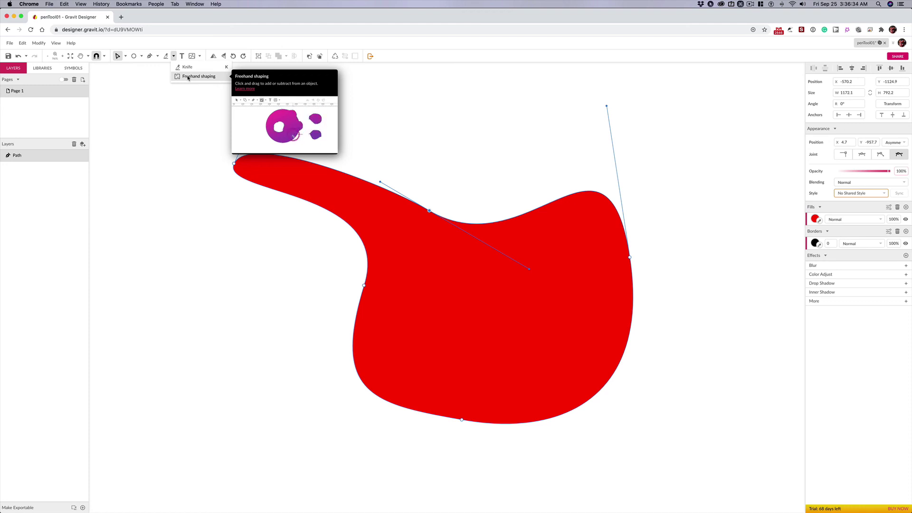
click(187, 71)
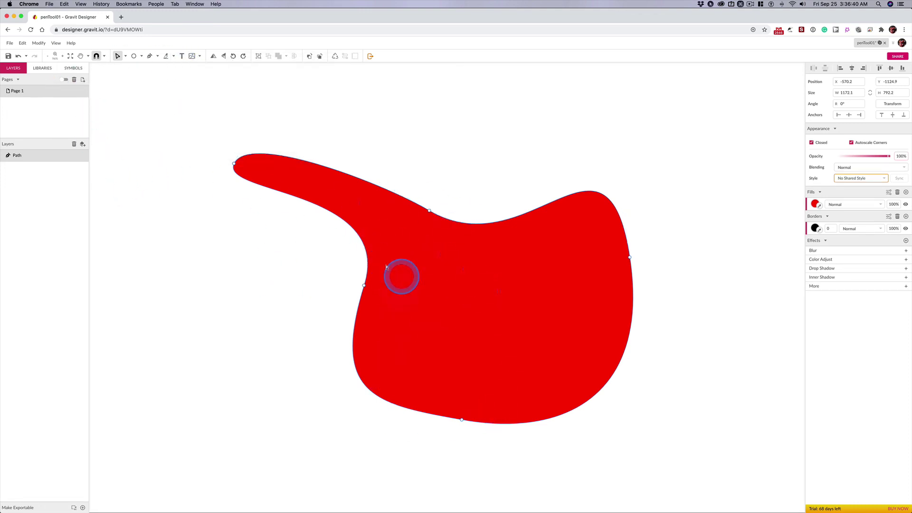
drag(426, 292, 362, 292)
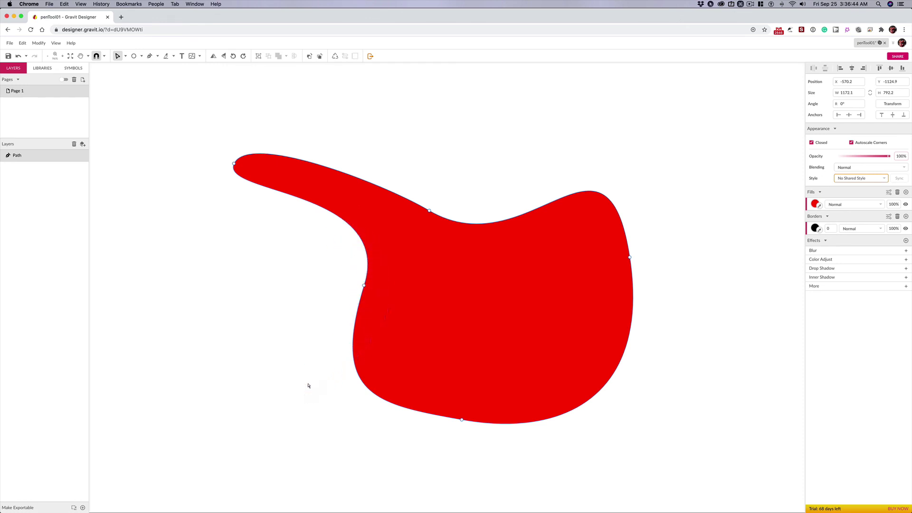
mouse_move(308, 386)
mouse_down()
mouse_move(239, 288)
mouse_move(648, 410)
mouse_up()
click(424, 320)
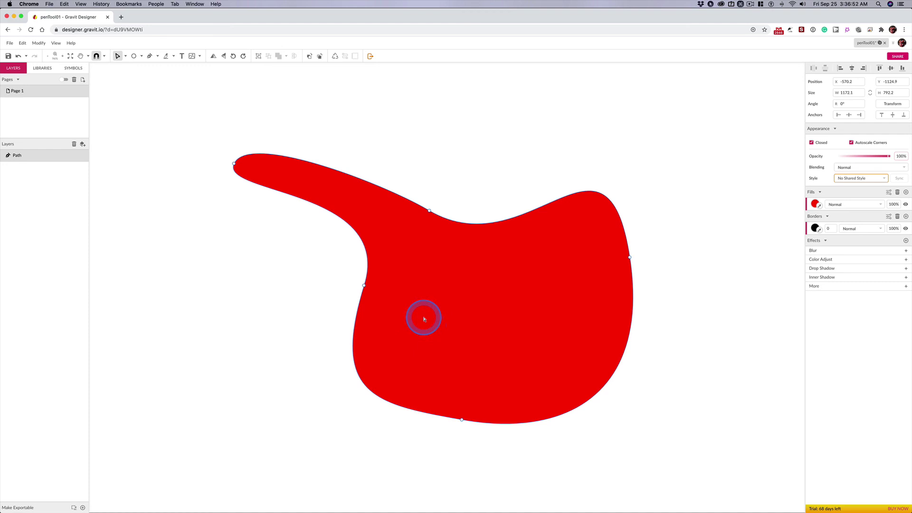